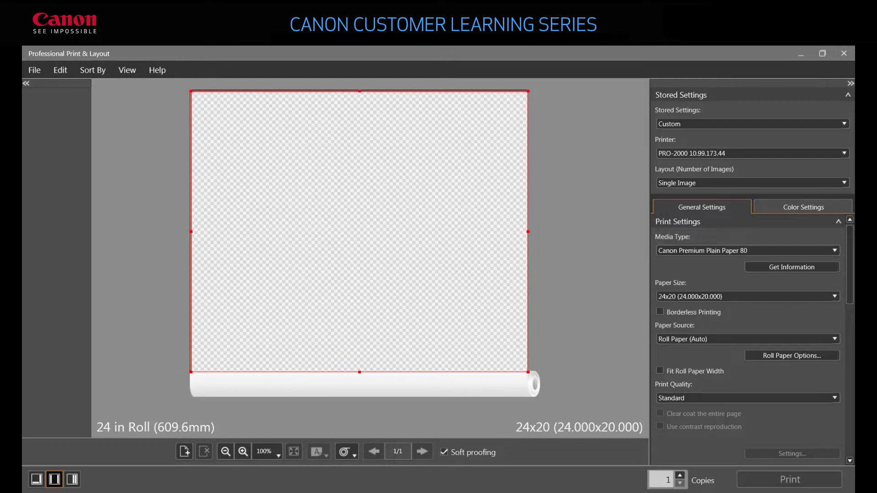
Select the empty image slot on the 24x20 roll page to show its Slot Size bar.
click(279, 141)
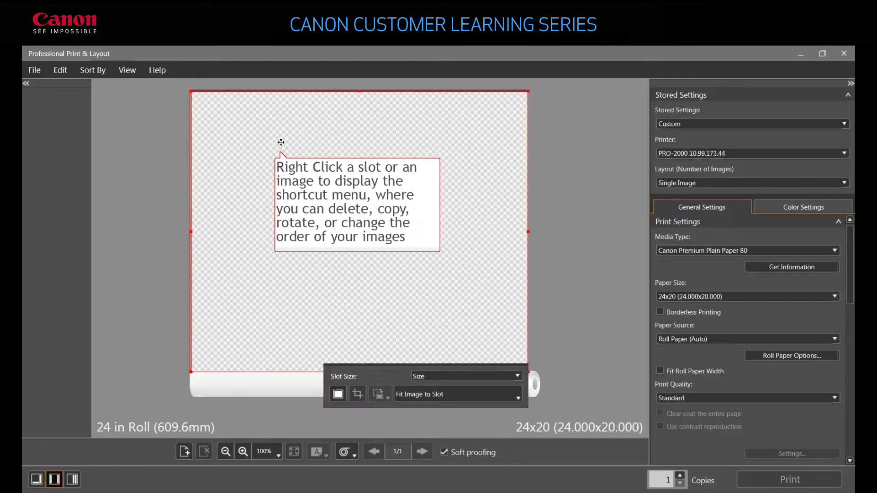
Delete the empty image slot to leave the 24x20 page blank, then bring up the File menu.
right_click(281, 142)
click(295, 149)
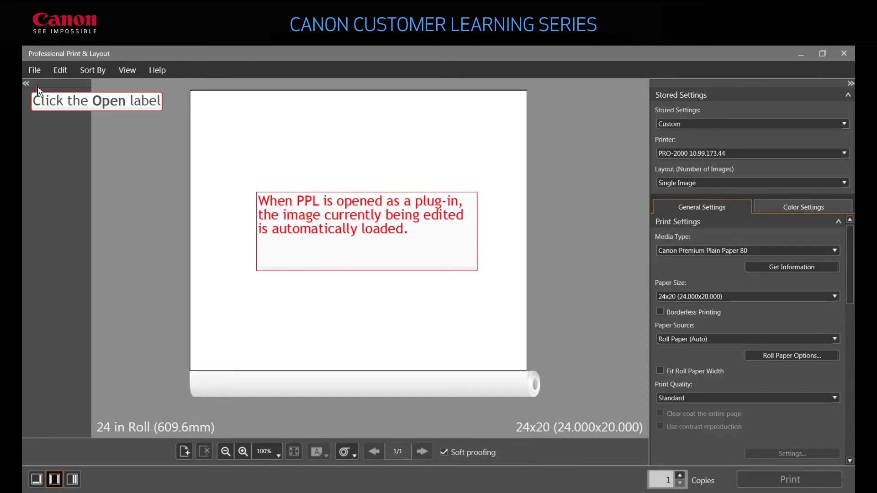
click(38, 88)
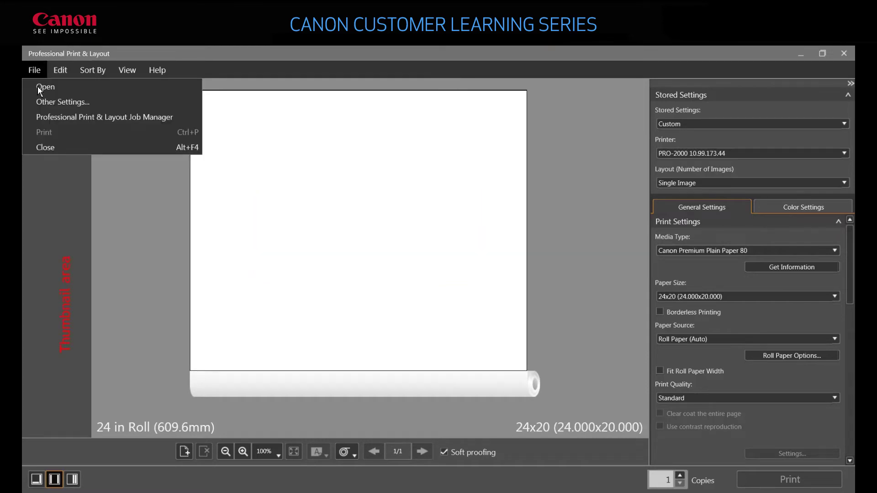
Open all seven images from the PLL Imags folder, starting from 5x7, into the thumbnail strip.
click(38, 86)
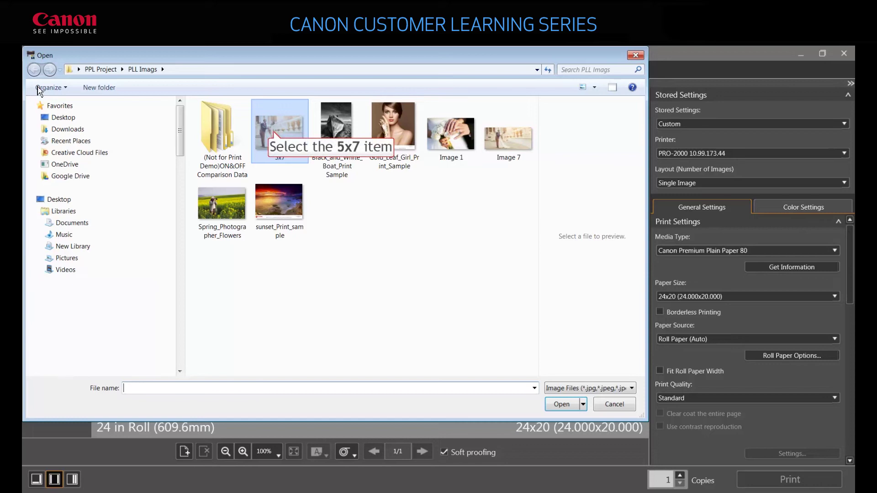
click(275, 137)
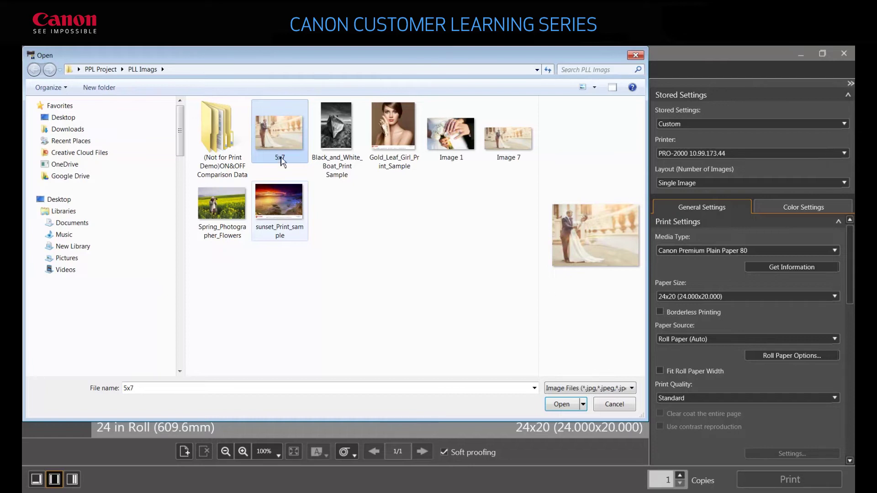
shift+click(283, 200)
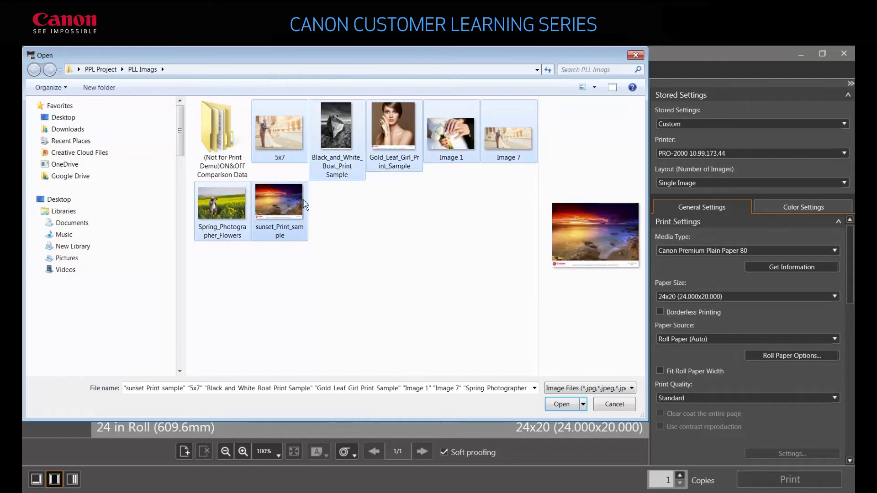
click(561, 404)
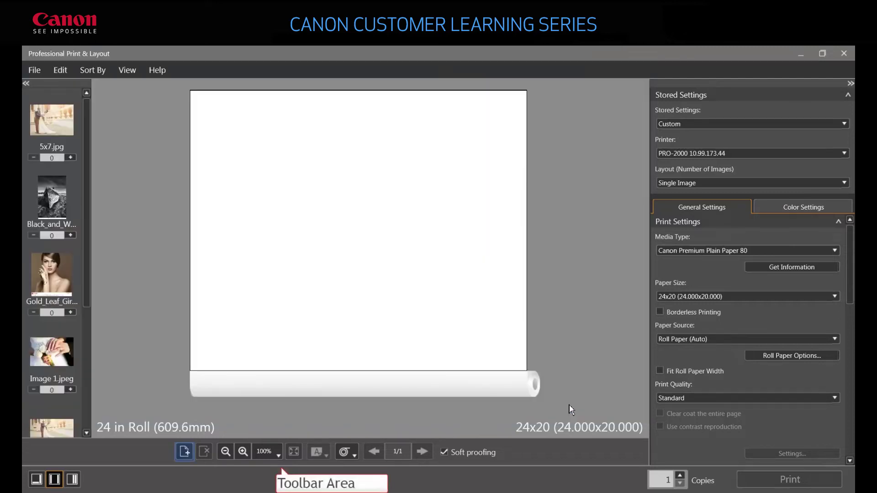
Add a second blank page to the layout and step between the two pages.
click(184, 453)
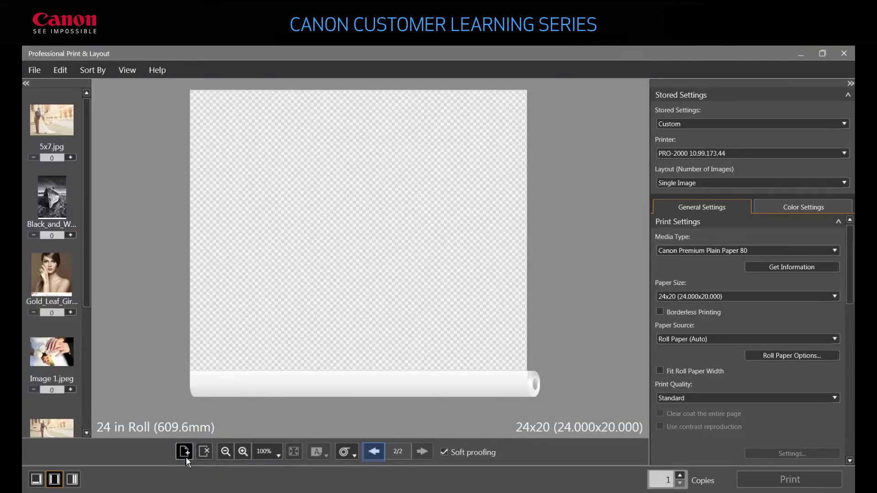
click(374, 452)
click(422, 452)
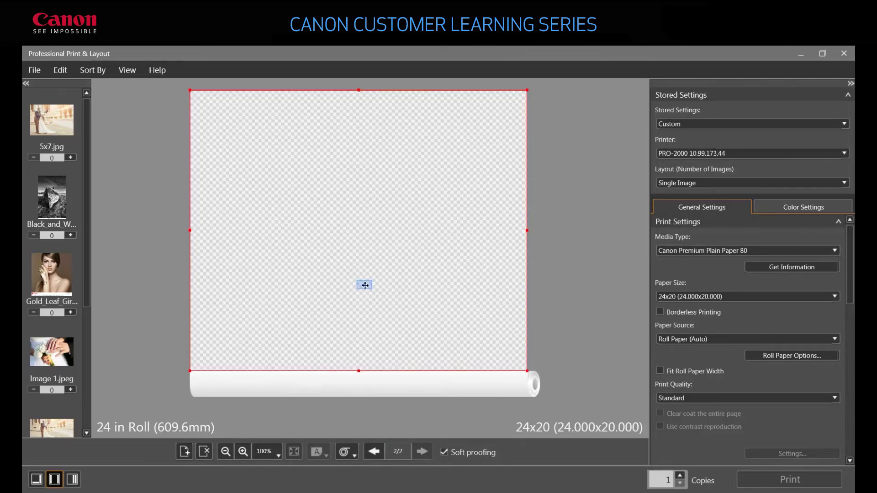
click(299, 308)
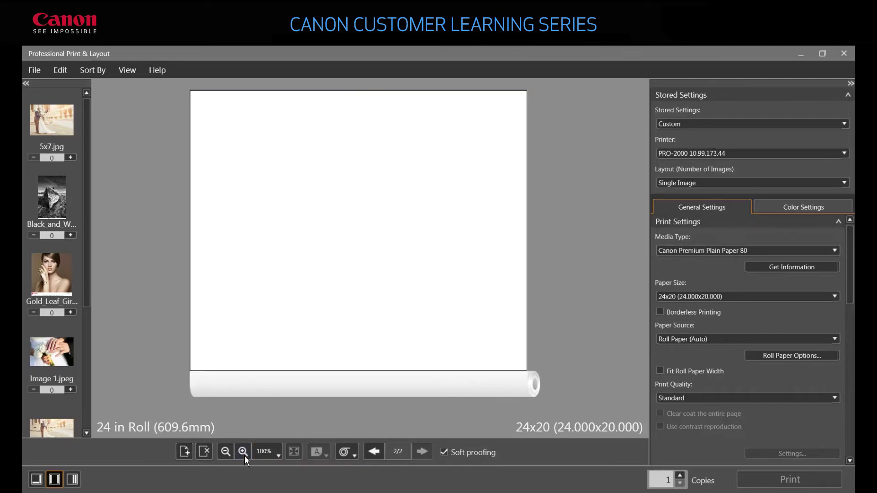
Zoom the page preview to 200%, then back to 100%.
click(282, 456)
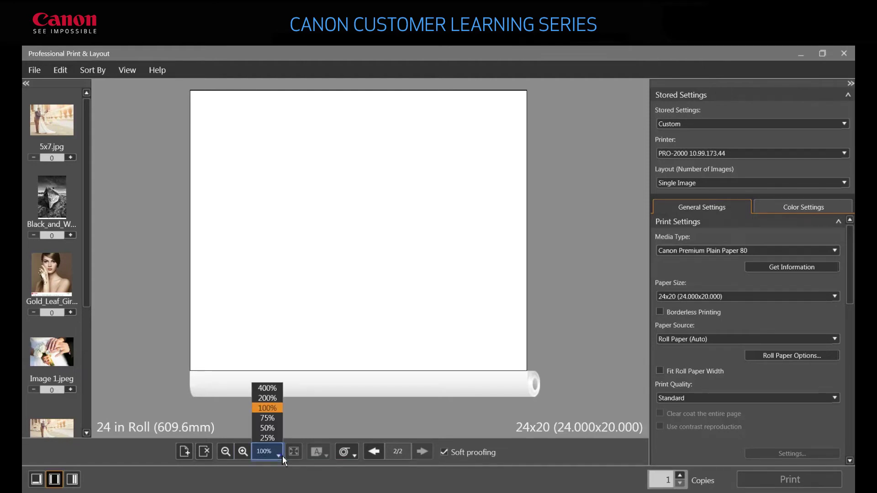
key(Up)
key(Return)
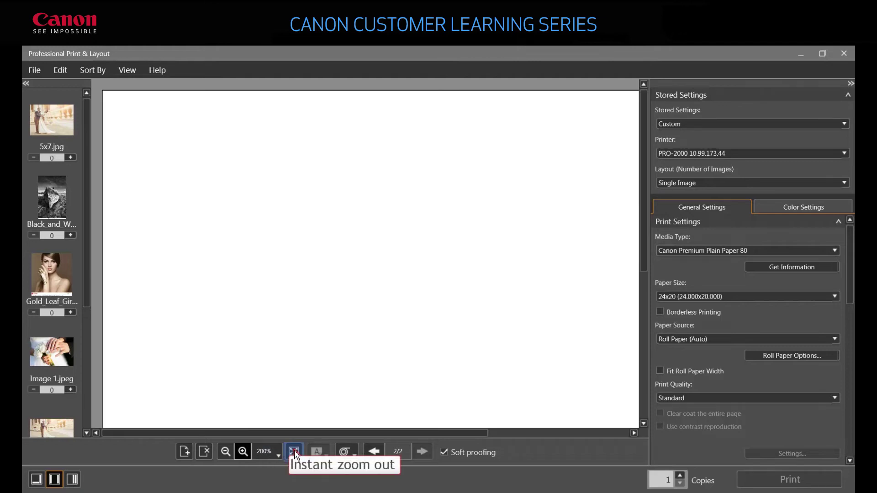
click(294, 453)
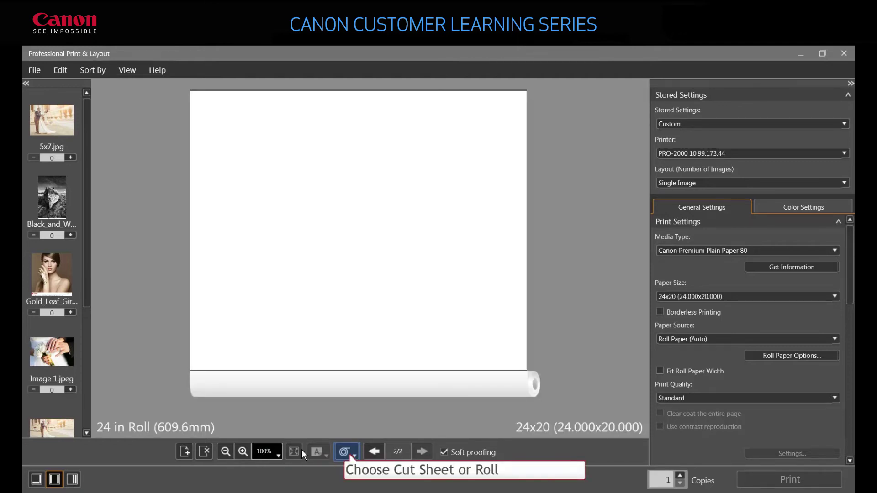
Try the cut sheet paper option and toggle soft proofing off and back on.
click(352, 455)
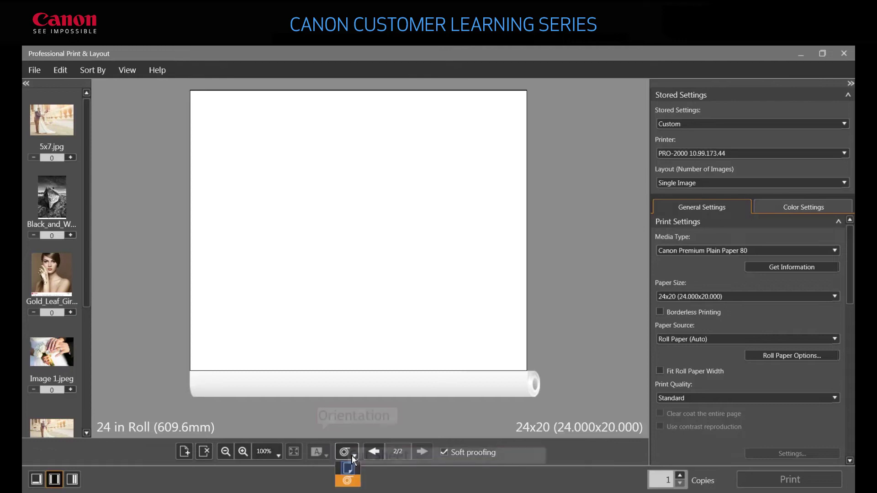
click(356, 475)
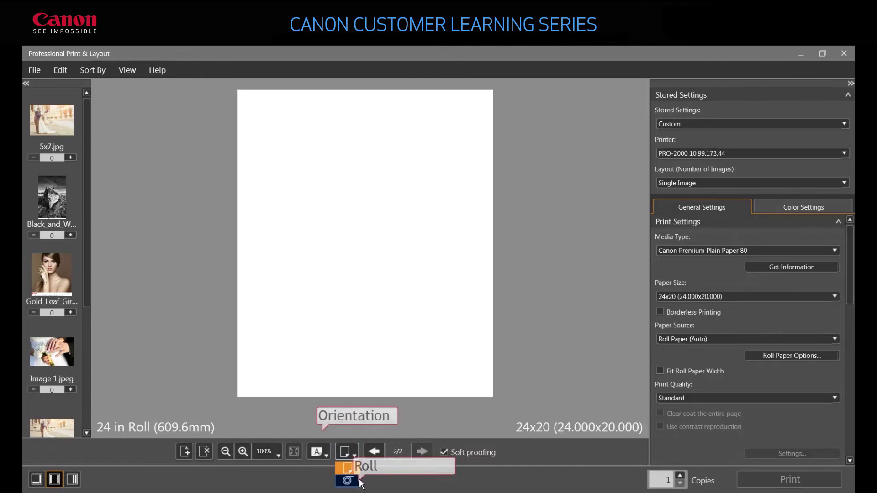
click(444, 452)
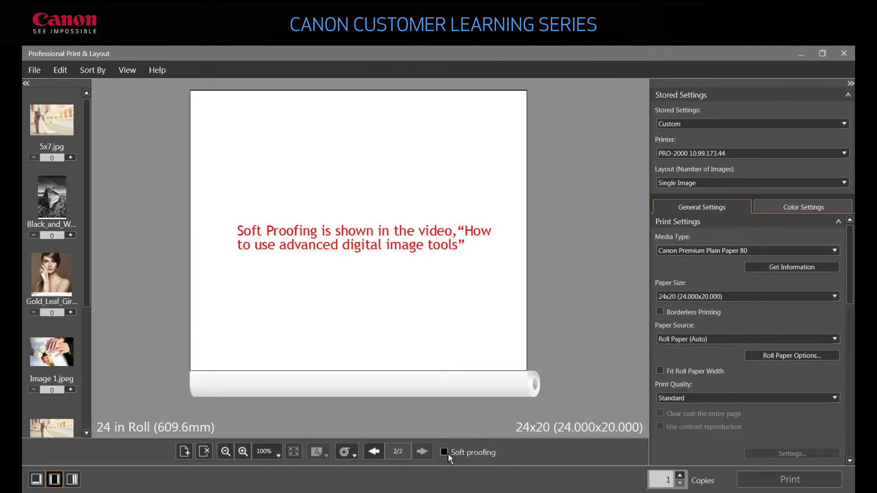
click(446, 454)
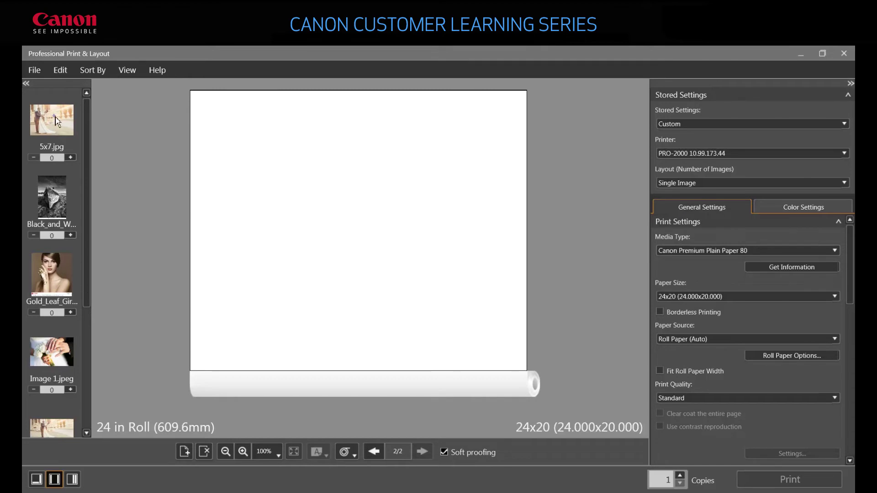
Place the 5x7 wedding photo on the page, raise its print count to 2, and page back through.
drag(52, 120, 323, 174)
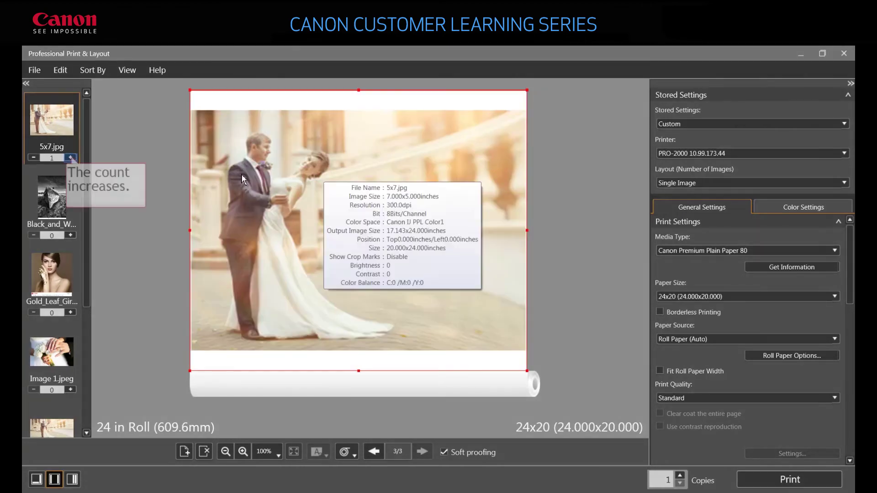
click(71, 158)
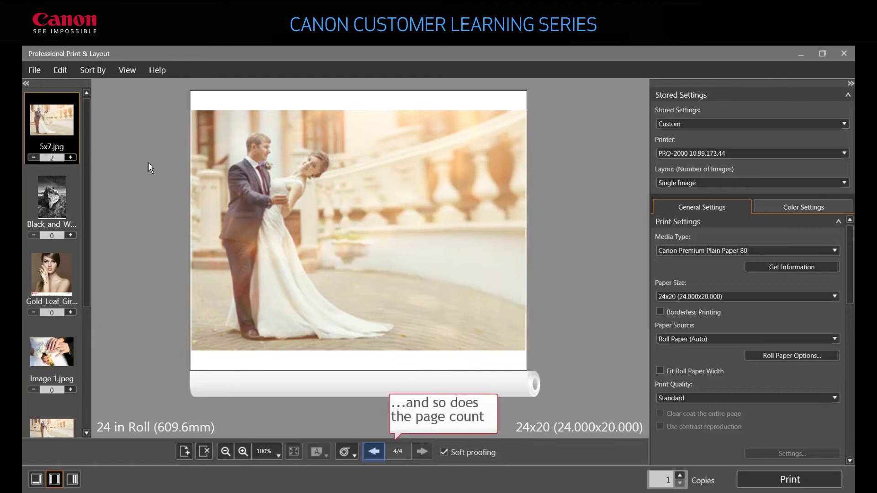
click(379, 456)
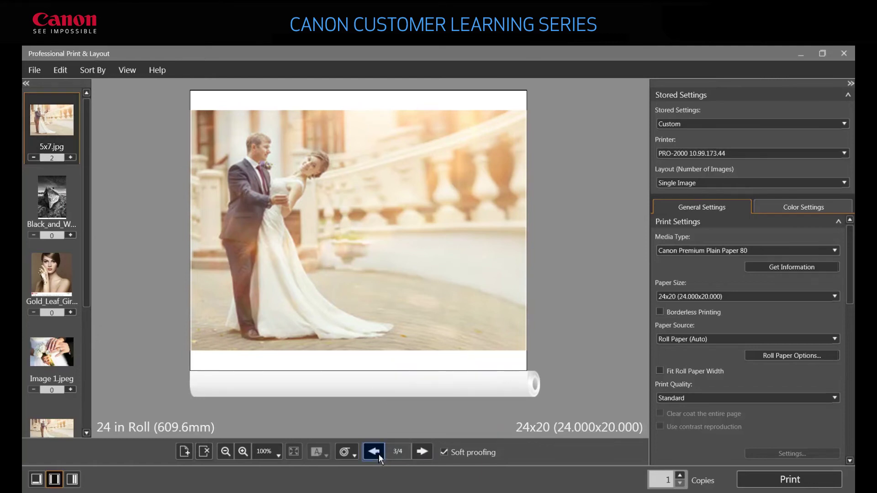
click(379, 456)
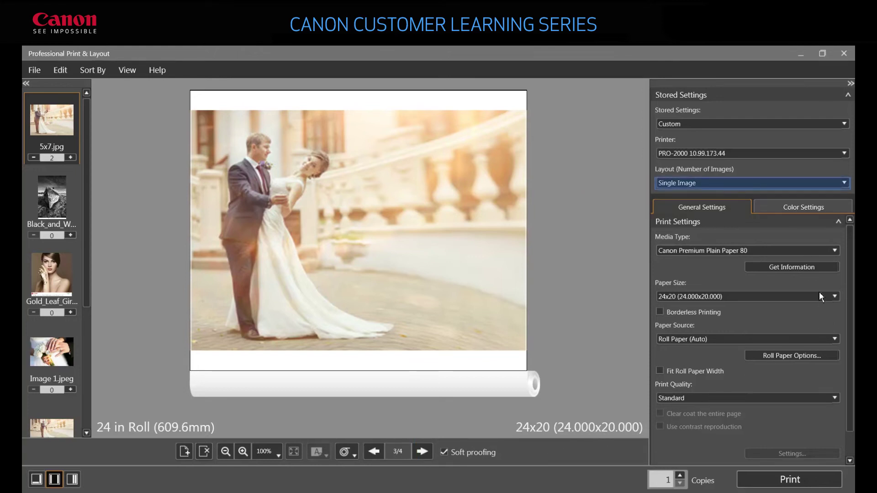
Keep one image per page, browse the Print Settings and Layout sections, then show Color Settings.
click(844, 182)
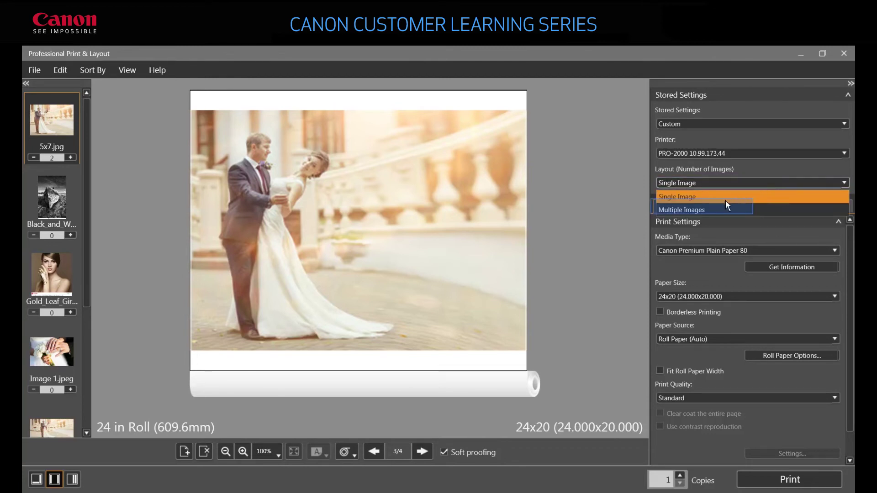
click(718, 211)
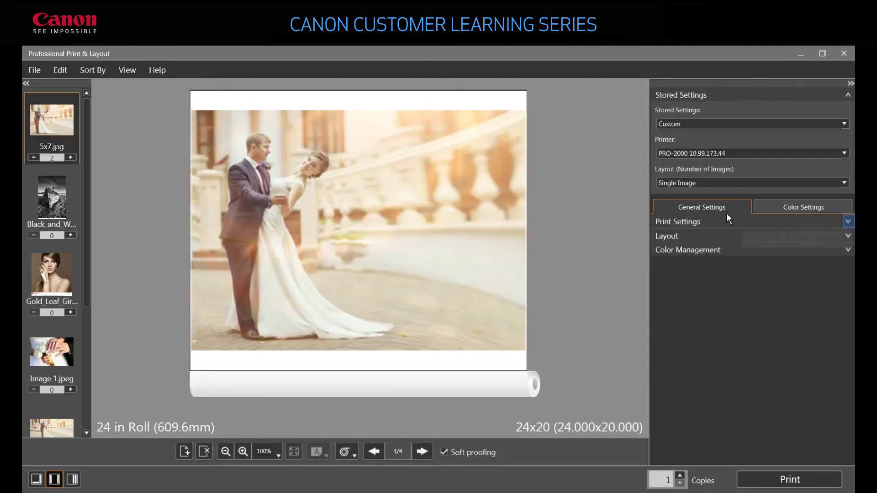
click(849, 223)
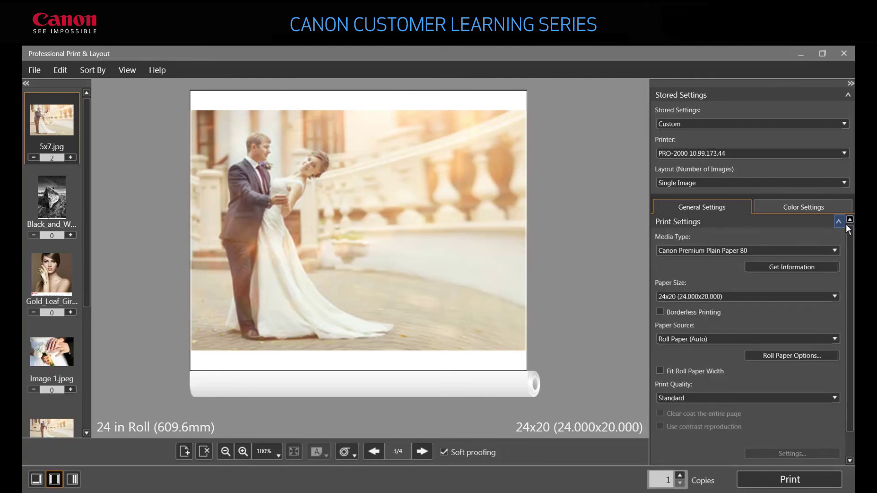
click(839, 223)
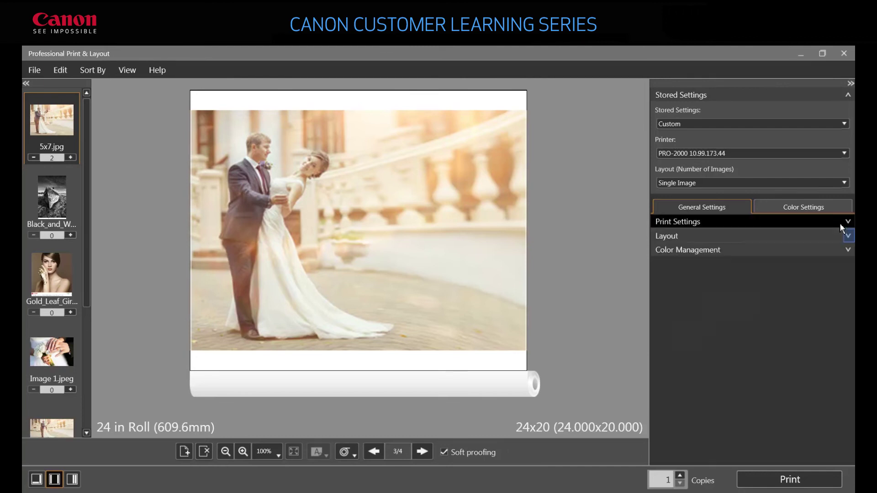
click(847, 236)
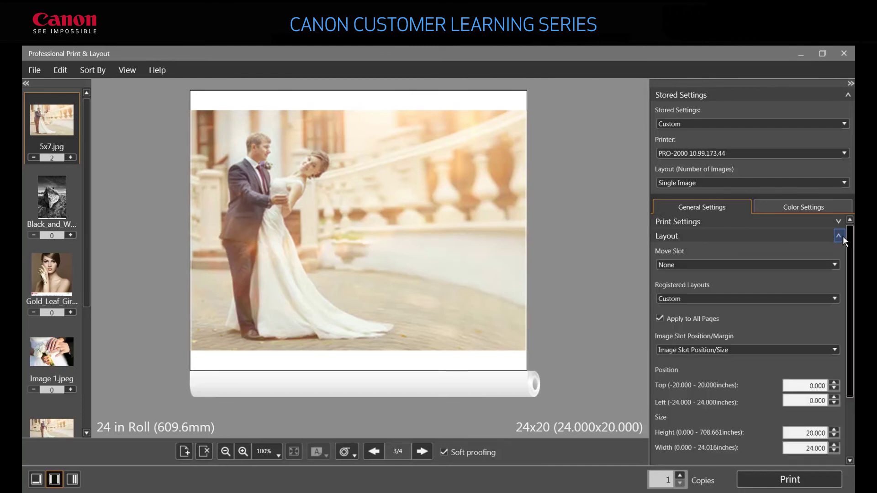
click(840, 235)
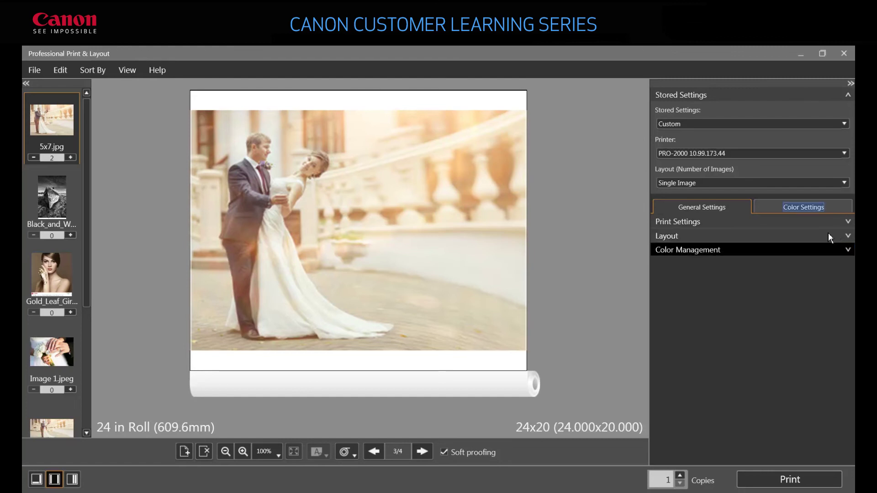
click(806, 210)
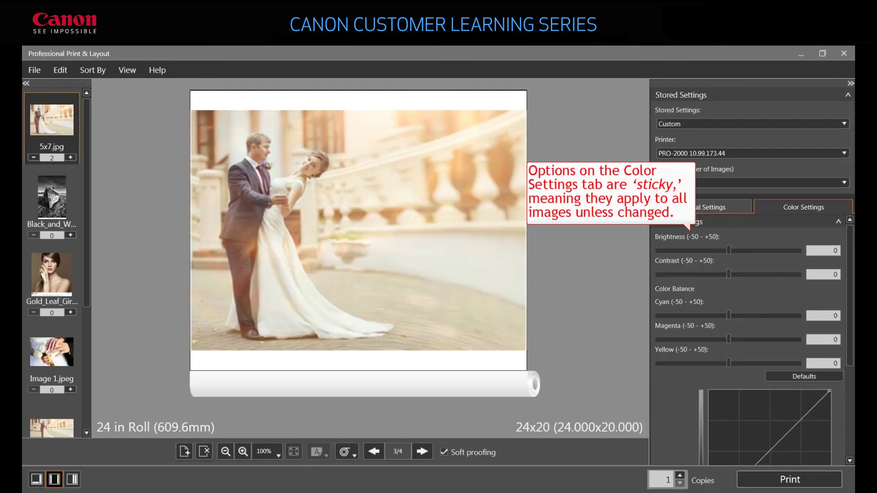
Select the wedding photo's slot with general settings showing Premium Plain Paper 80, 24x20 roll, Standard quality.
click(736, 208)
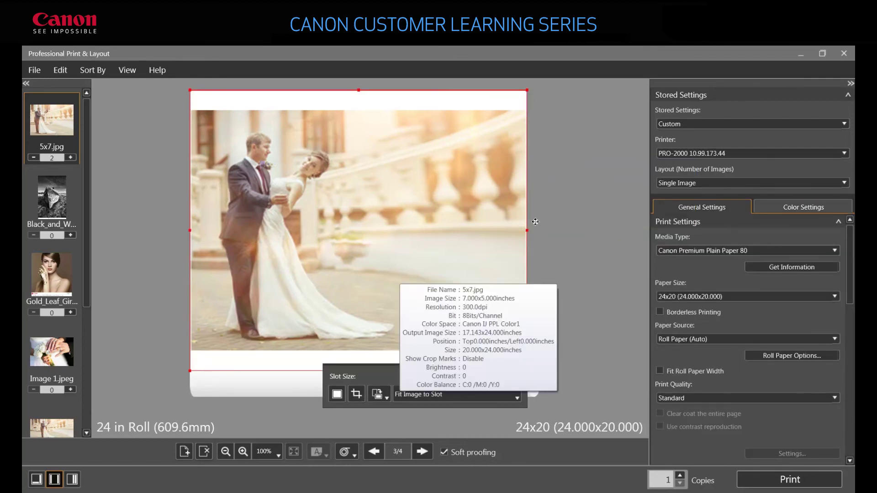